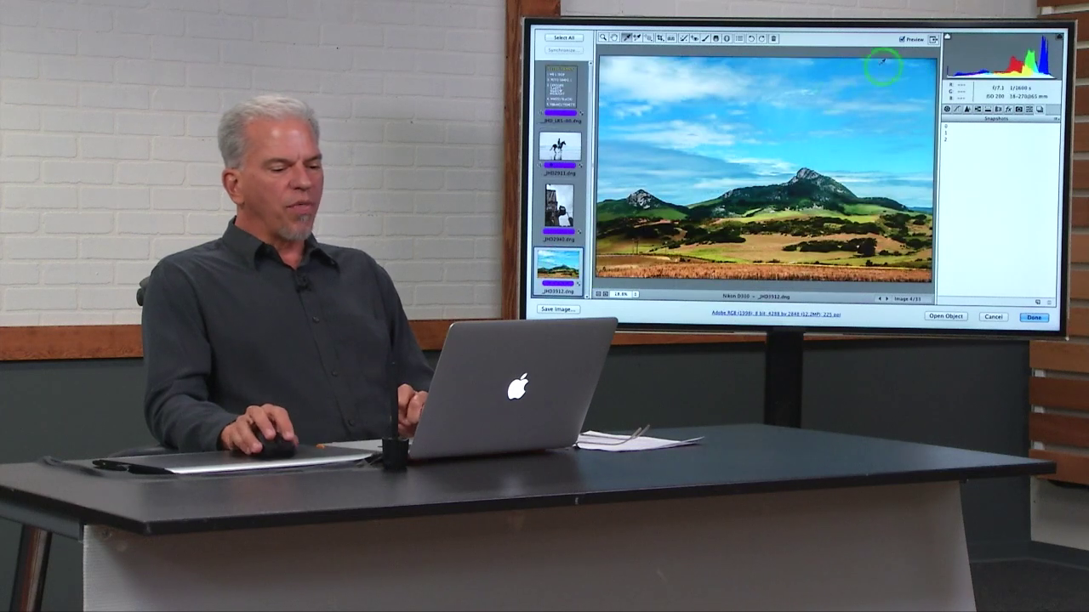
- Compare the photo with and without edits, then show the Grain and Post Crop Vignetting settings
{"action": "left_click", "coordinate": [946, 109]}
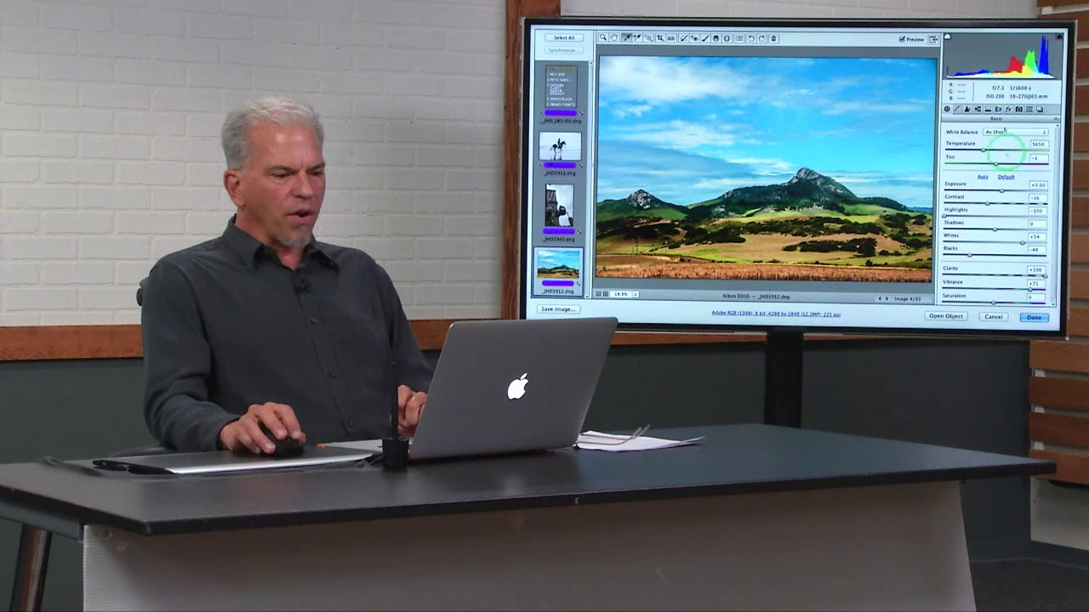
{"action": "left_click", "coordinate": [902, 39]}
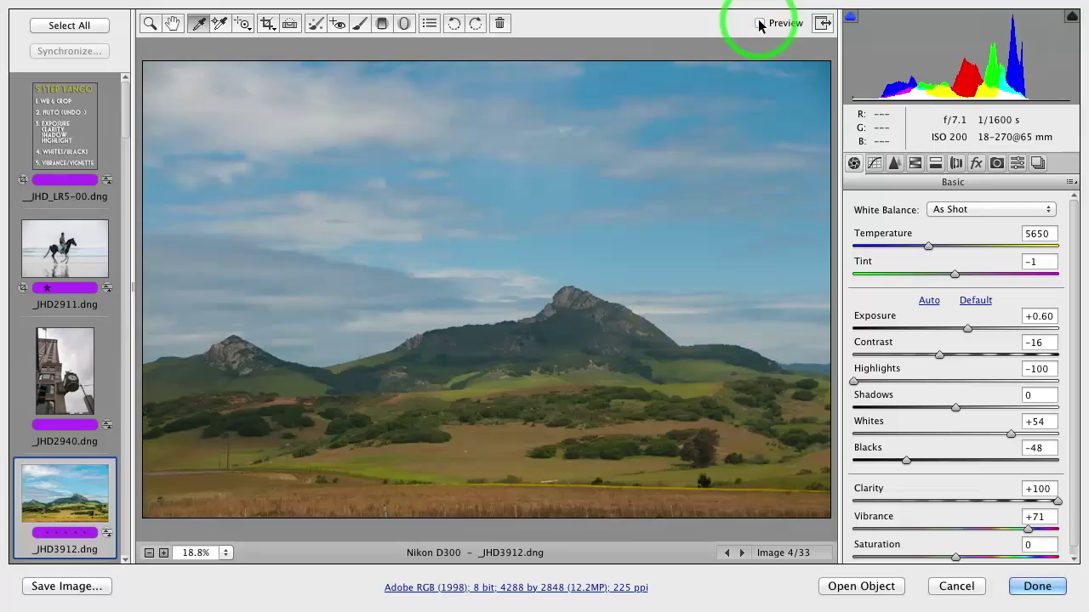
{"action": "left_click", "coordinate": [760, 24]}
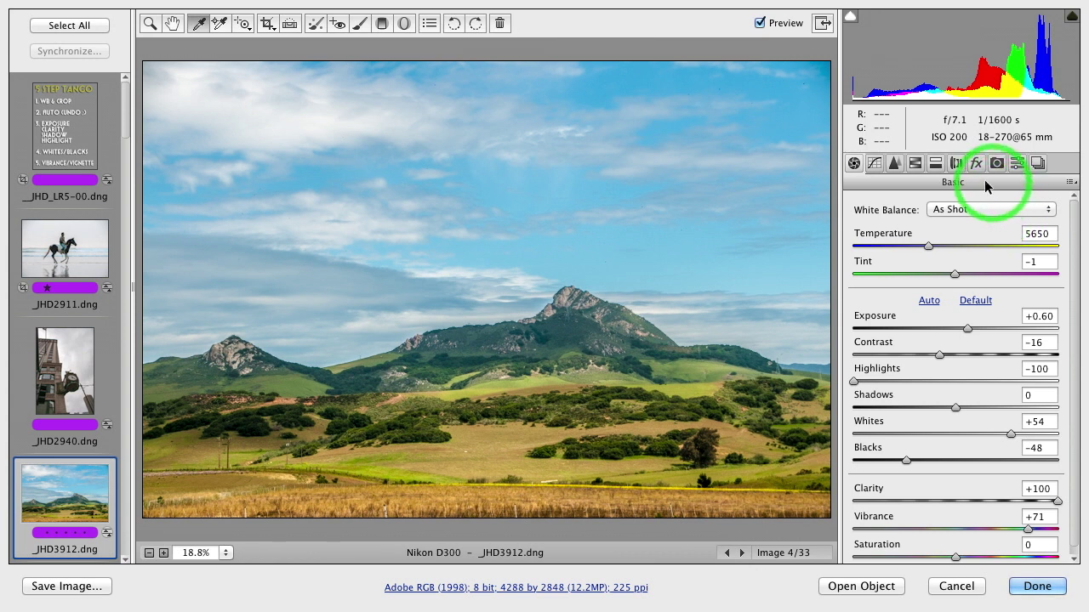
{"action": "left_click", "coordinate": [975, 164]}
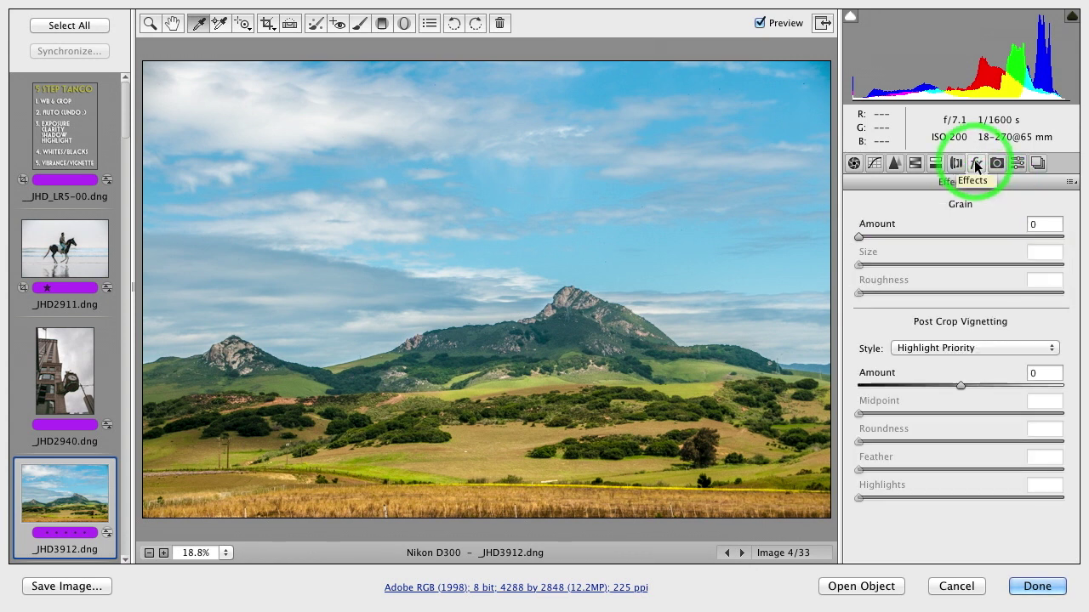
- Set the Post Crop Vignetting style to Color Priority
{"action": "key", "text": "alt+super"}
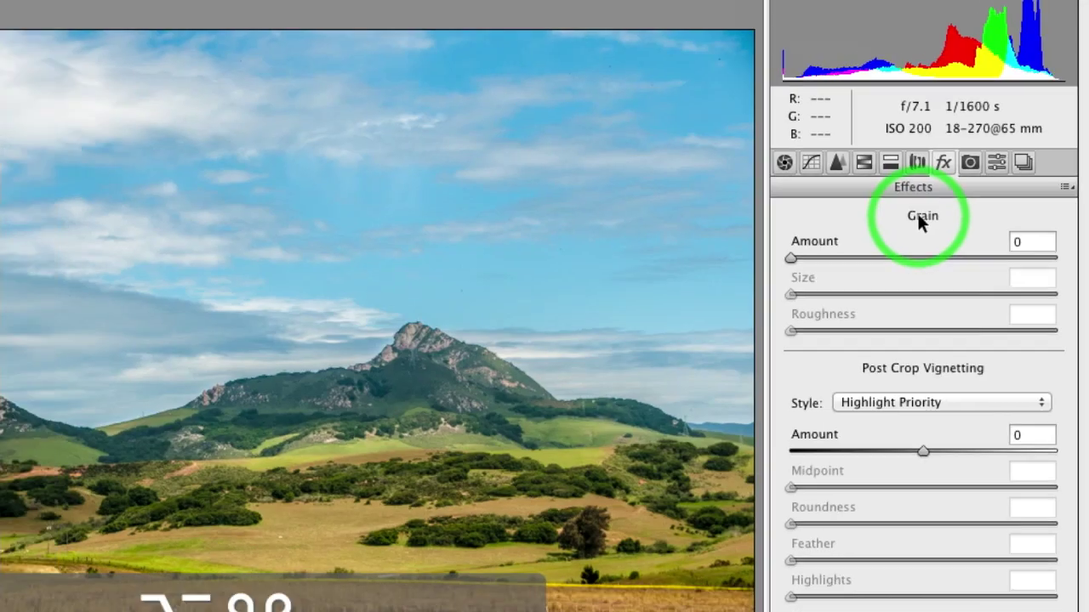
{"action": "key", "text": "alt+super+minus"}
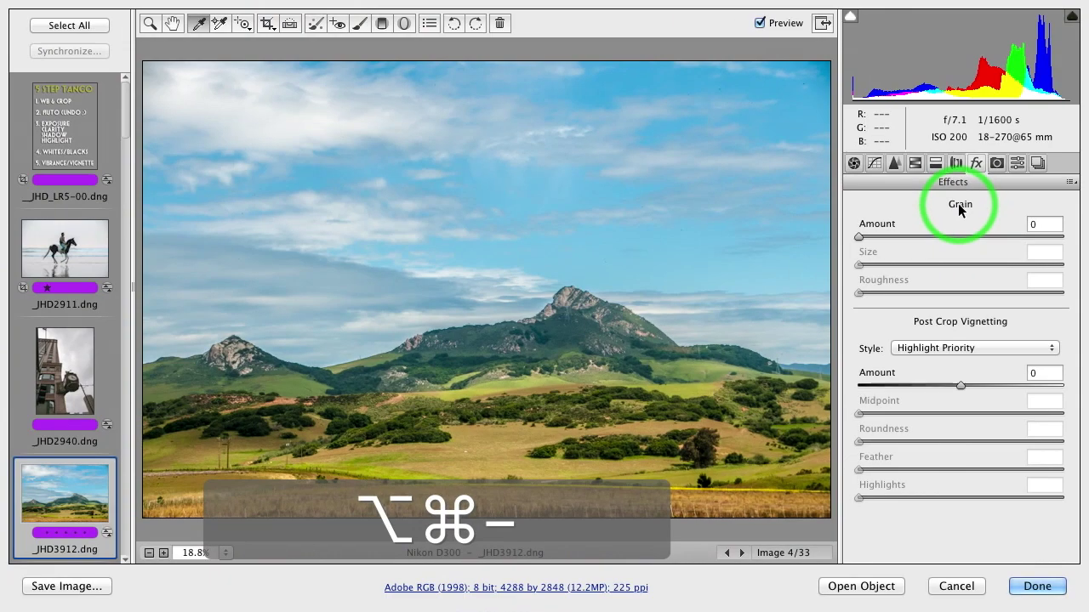
{"action": "left_click", "coordinate": [962, 349]}
{"action": "key", "text": "alt+super+equal"}
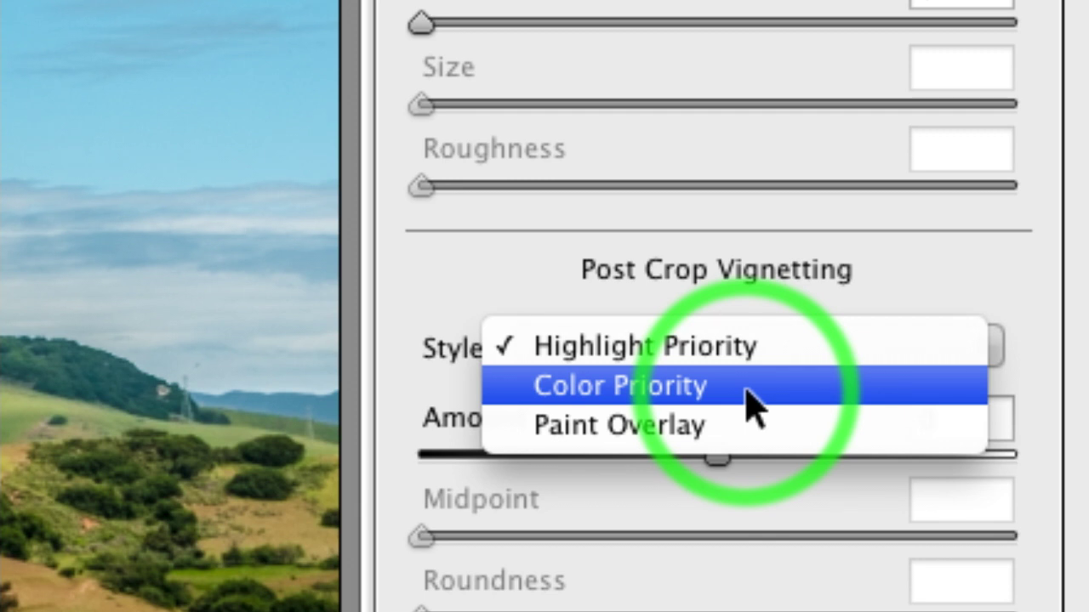
{"action": "left_click", "coordinate": [633, 389]}
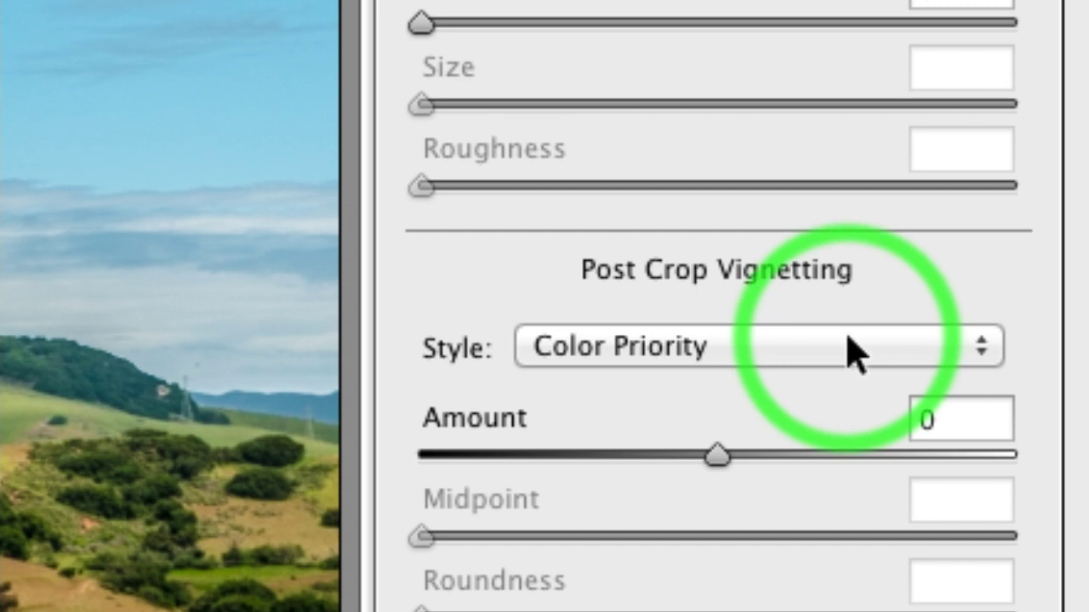
- Recheck the vignette style list and keep Color Priority selected
{"action": "left_click", "coordinate": [813, 355]}
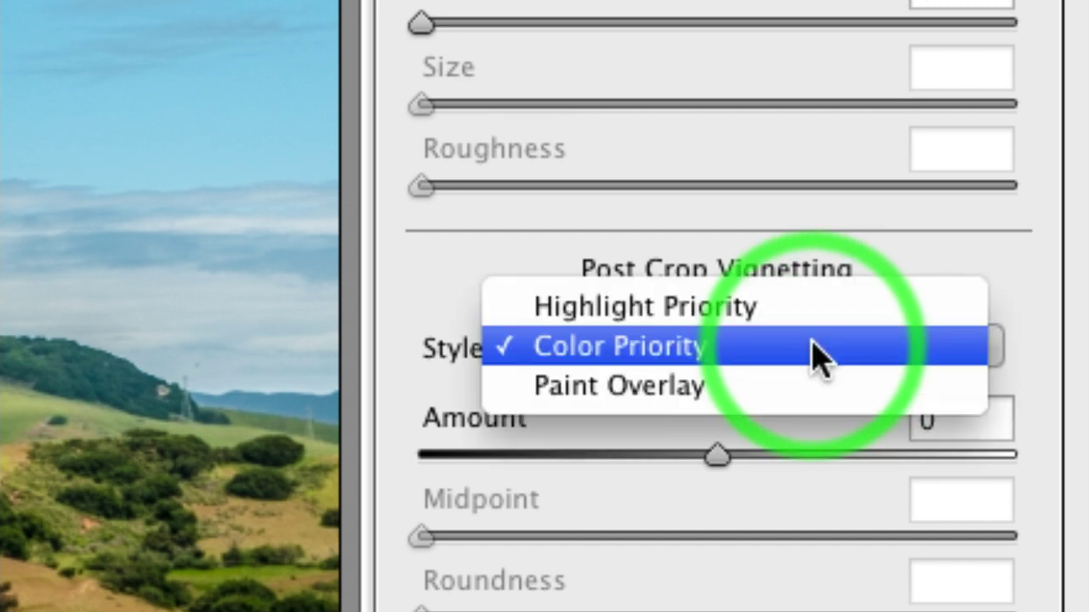
{"action": "key", "text": "alt+super+minus"}
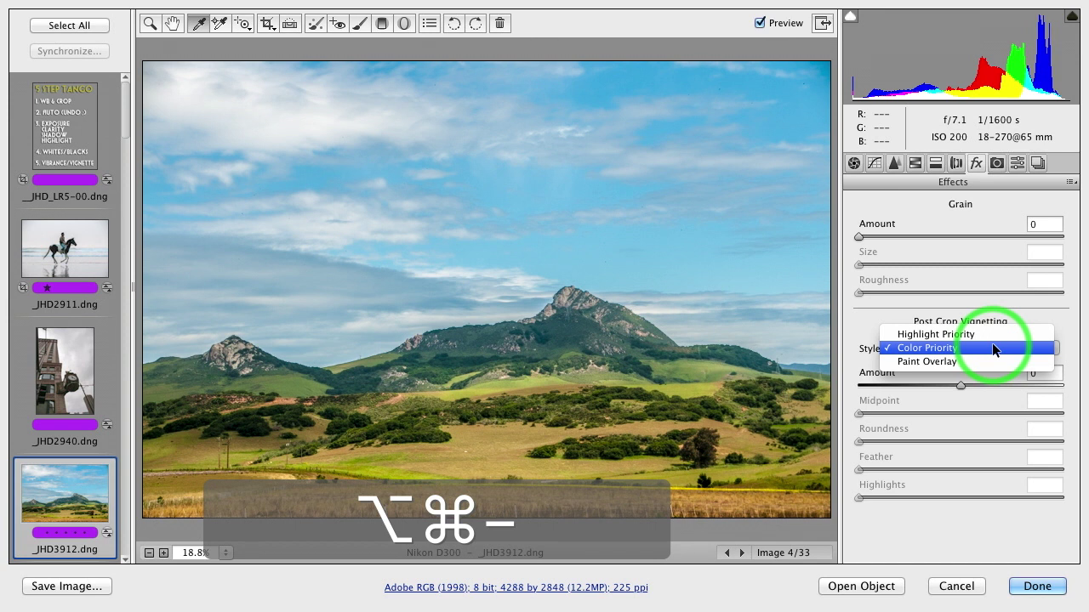
{"action": "left_click", "coordinate": [991, 345]}
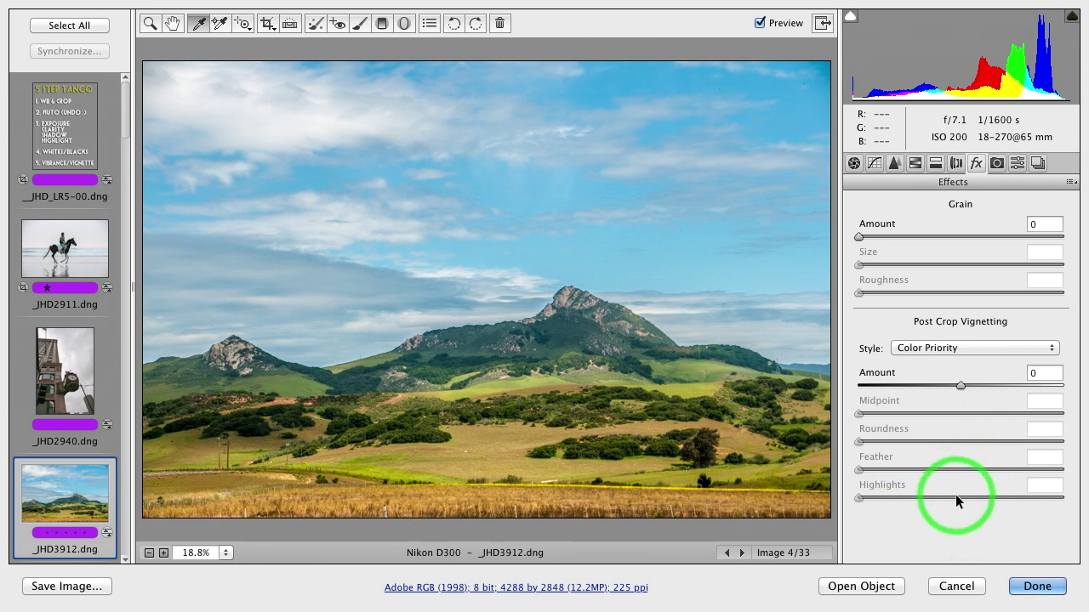
{"action": "left_click", "coordinate": [959, 385]}
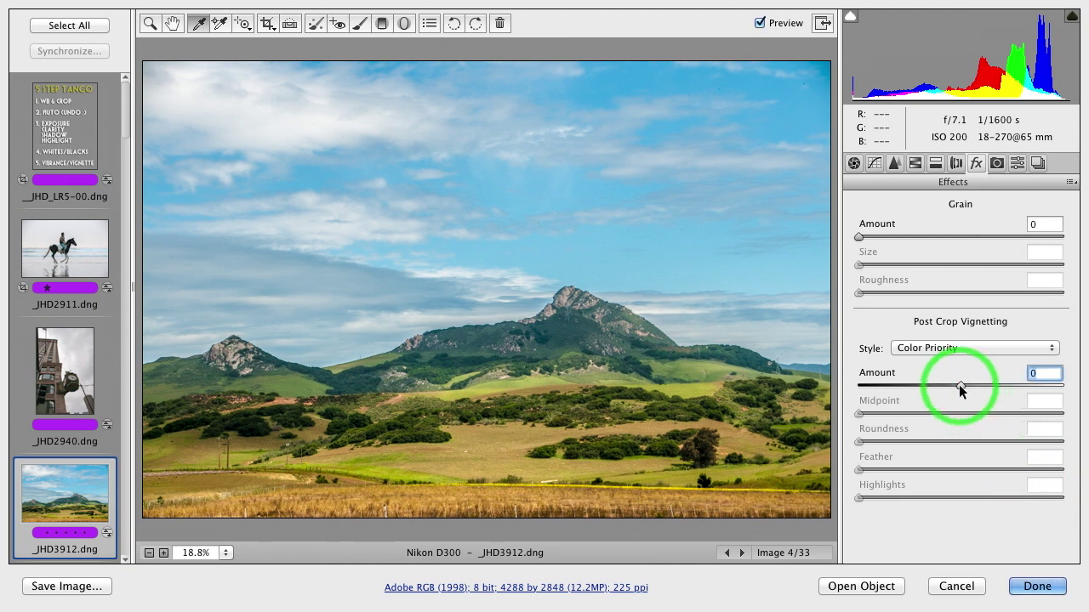
- Set the vignette to Amount -100, Midpoint 24 and Roundness -100 for dark rectangular edges
{"action": "left_click_drag", "start_coordinate": [958, 385], "coordinate": [962, 423]}
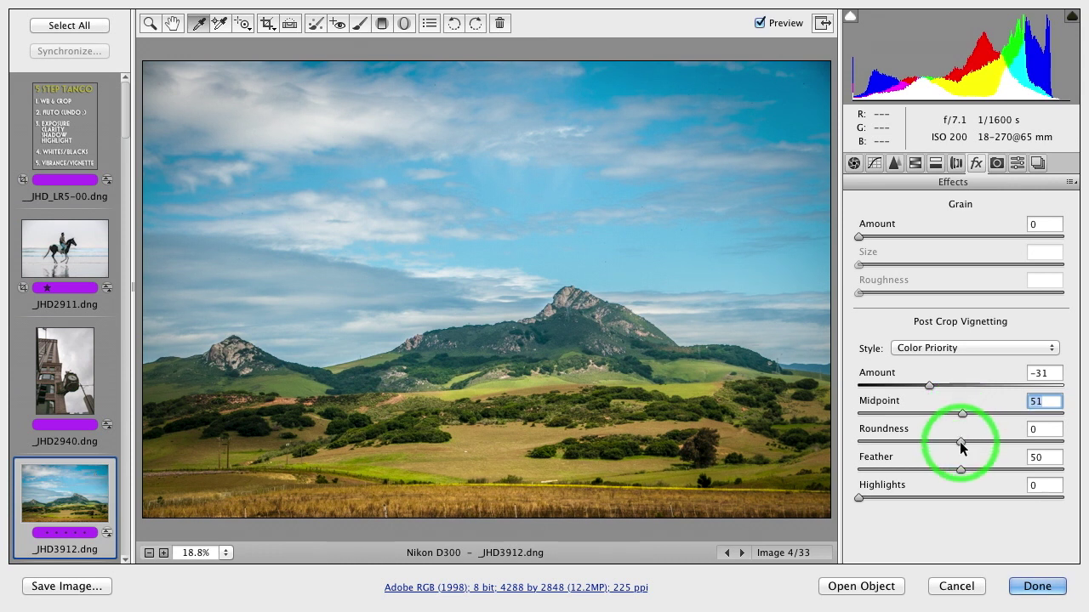
{"action": "left_click_drag", "start_coordinate": [929, 385], "coordinate": [814, 389]}
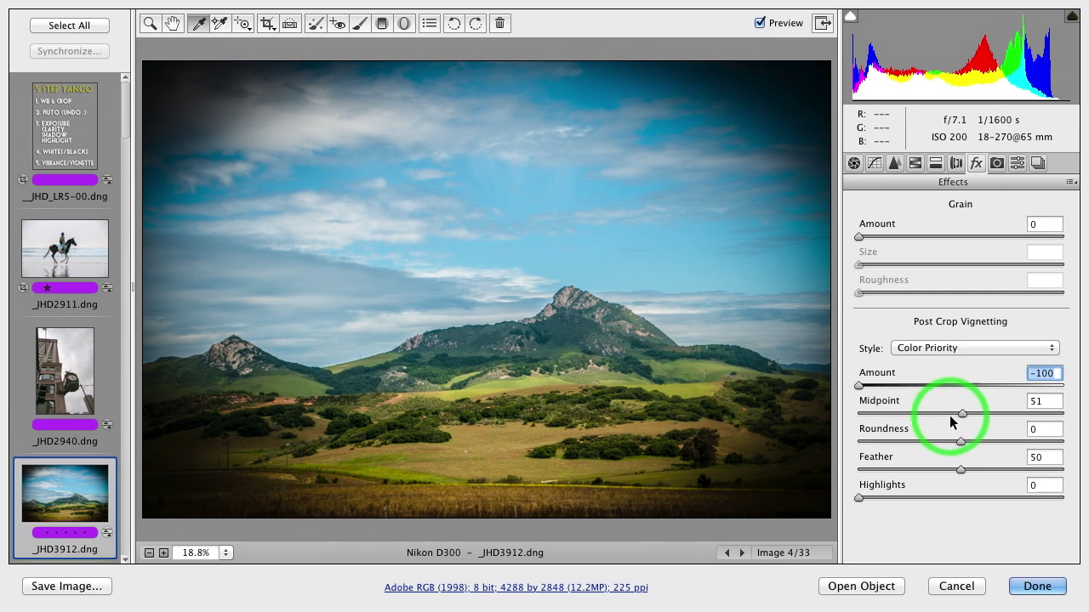
{"action": "left_click_drag", "start_coordinate": [960, 415], "coordinate": [910, 415]}
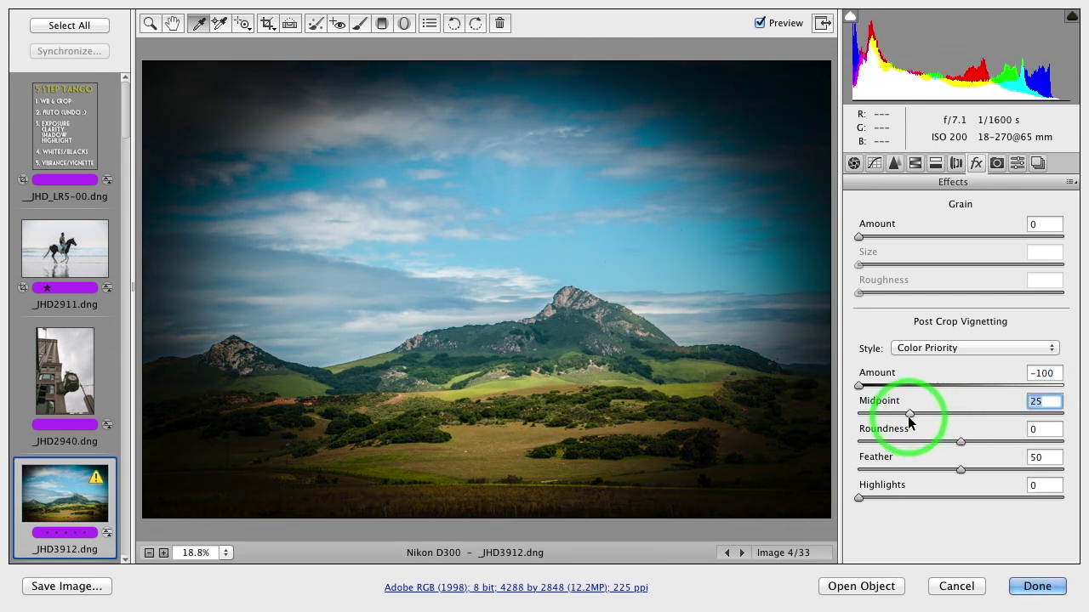
{"action": "left_click_drag", "start_coordinate": [961, 443], "coordinate": [855, 443]}
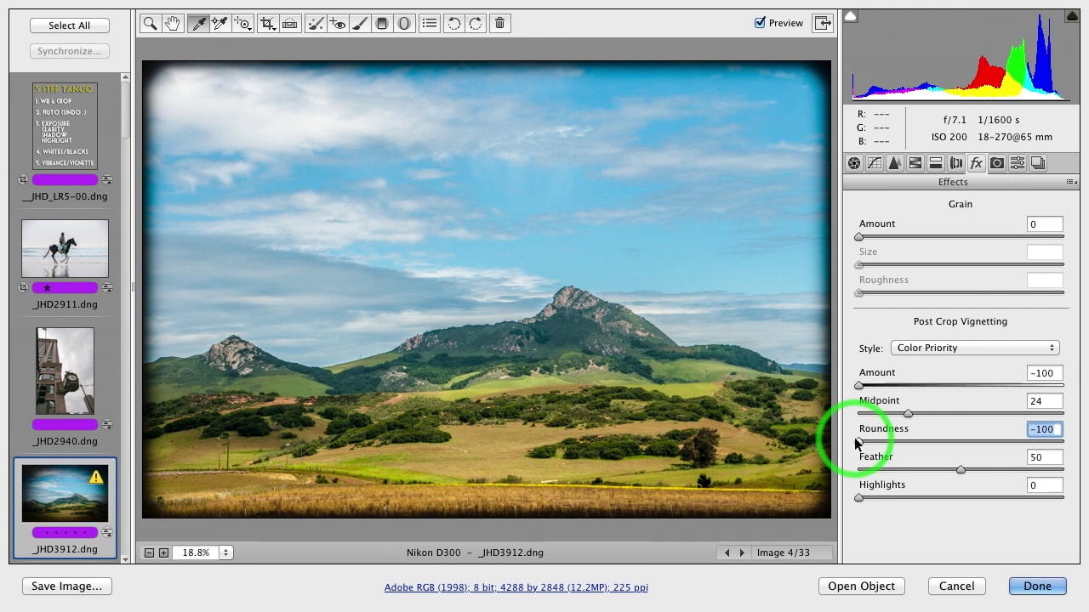
- Adjust vignette Roundness to -96 and tighten Feather to 13
{"action": "mouse_move", "coordinate": [855, 442]}
{"action": "left_mouse_down"}
{"action": "mouse_move", "coordinate": [1086, 438]}
{"action": "mouse_move", "coordinate": [863, 445]}
{"action": "left_mouse_up"}
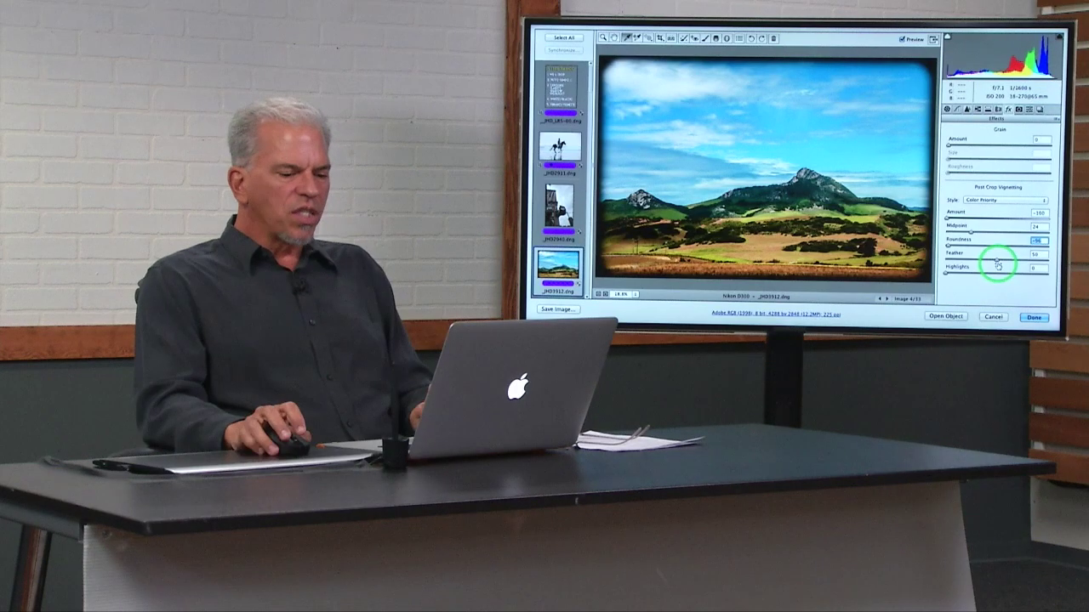
{"action": "left_click_drag", "start_coordinate": [995, 261], "coordinate": [958, 262]}
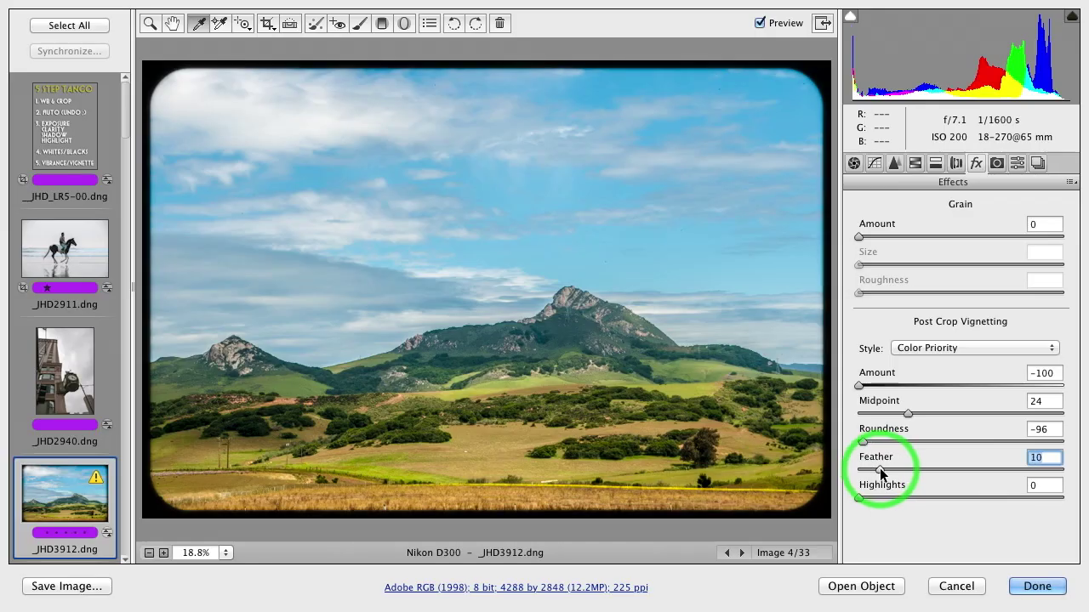
{"action": "left_click_drag", "start_coordinate": [882, 473], "coordinate": [885, 470]}
- Zoom the preview to 100% on the top-right corner of the vignette
{"action": "key", "text": "super+space"}
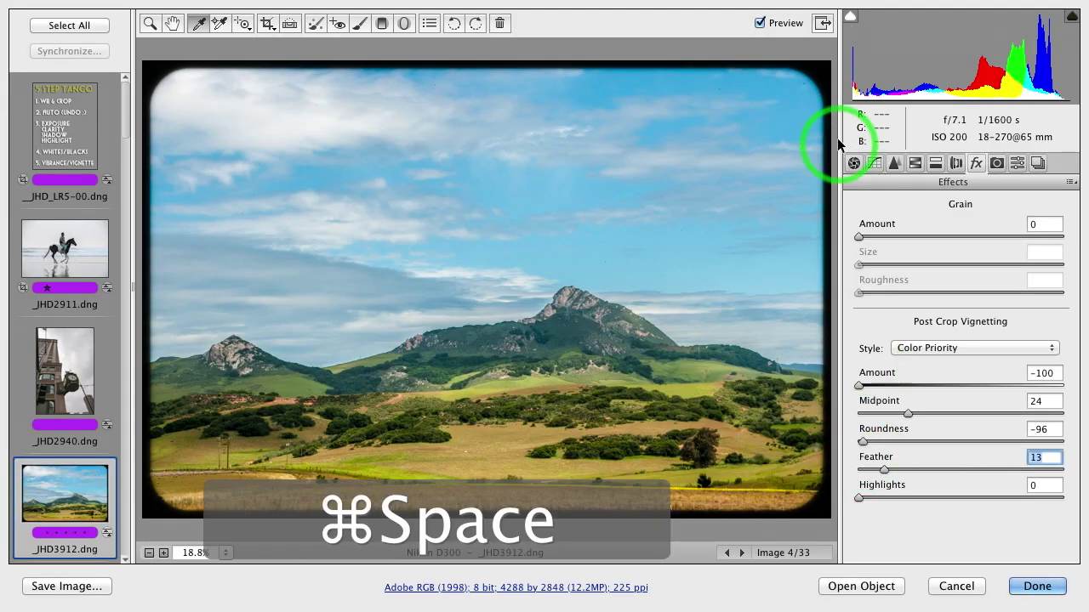
{"action": "left_click", "coordinate": [800, 90]}
{"action": "left_click", "coordinate": [800, 90]}
{"action": "left_click", "coordinate": [803, 76]}
{"action": "left_click", "coordinate": [808, 68]}
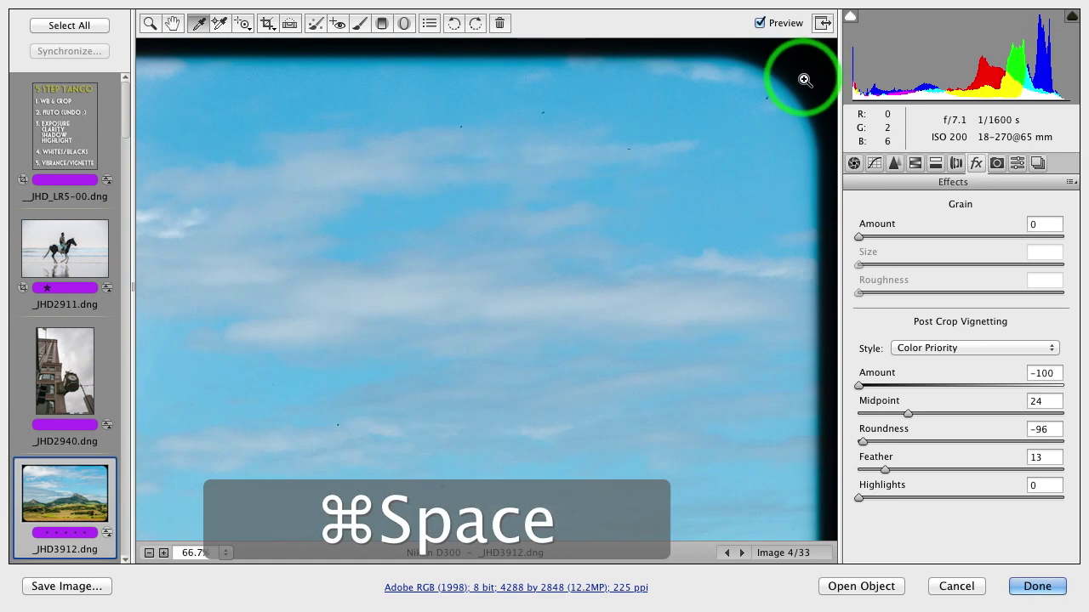
{"action": "left_click", "coordinate": [792, 142]}
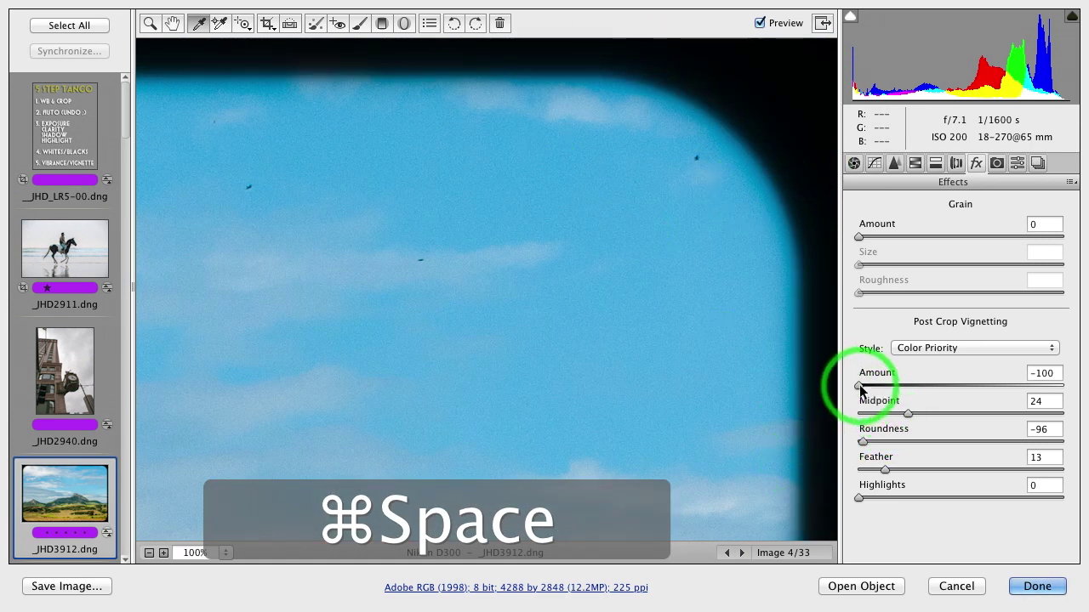
- Flip the vignette Amount to +100 for a white border and fit the whole photo in view
{"action": "left_click_drag", "start_coordinate": [859, 384], "coordinate": [1087, 391]}
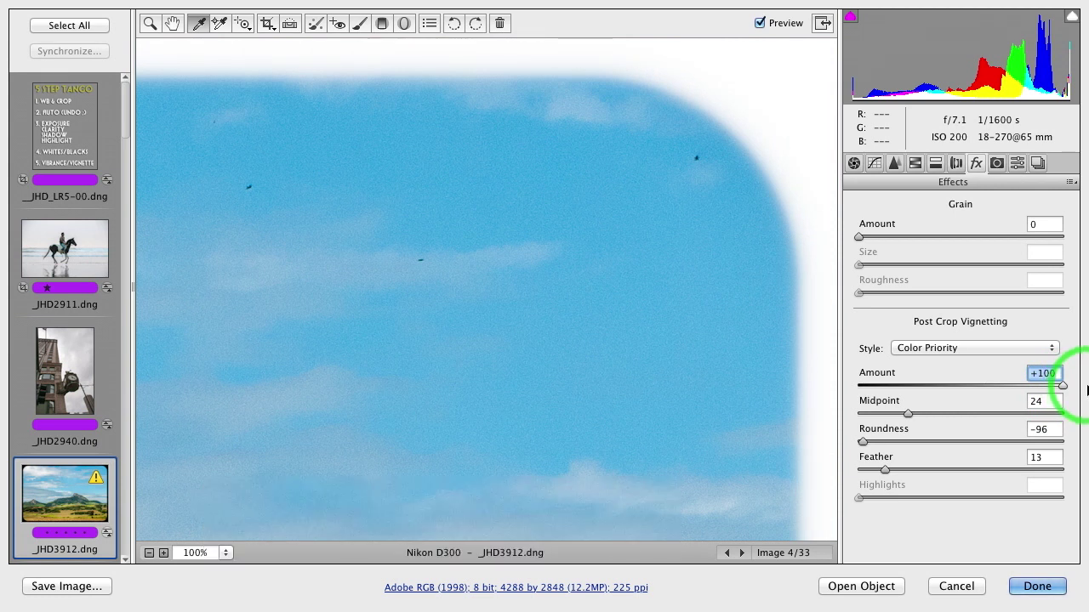
{"action": "key", "text": "alt+super+minus"}
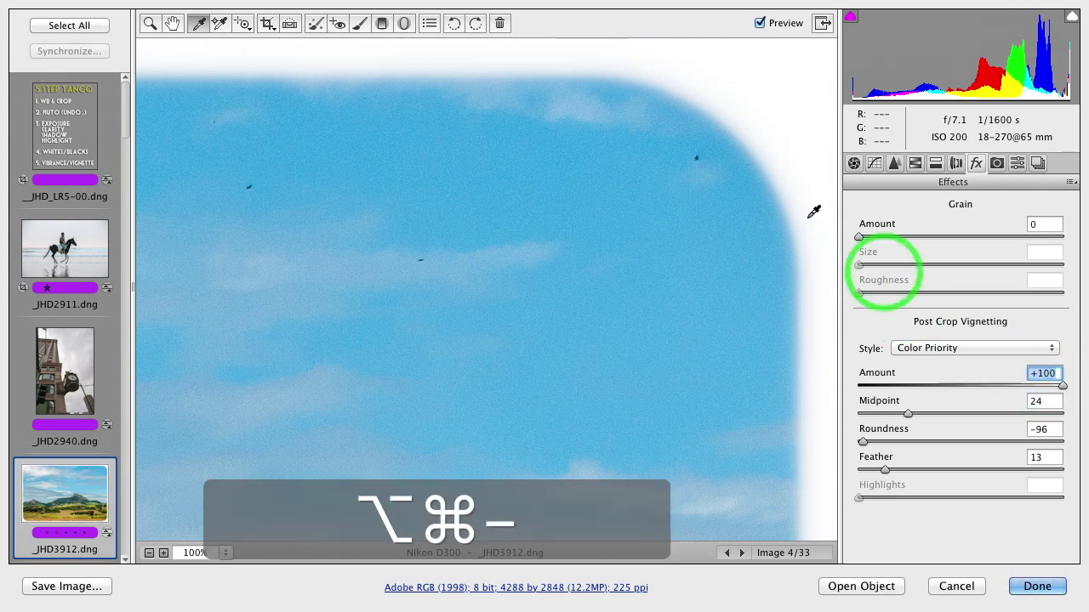
{"action": "key", "text": "alt+super+minus"}
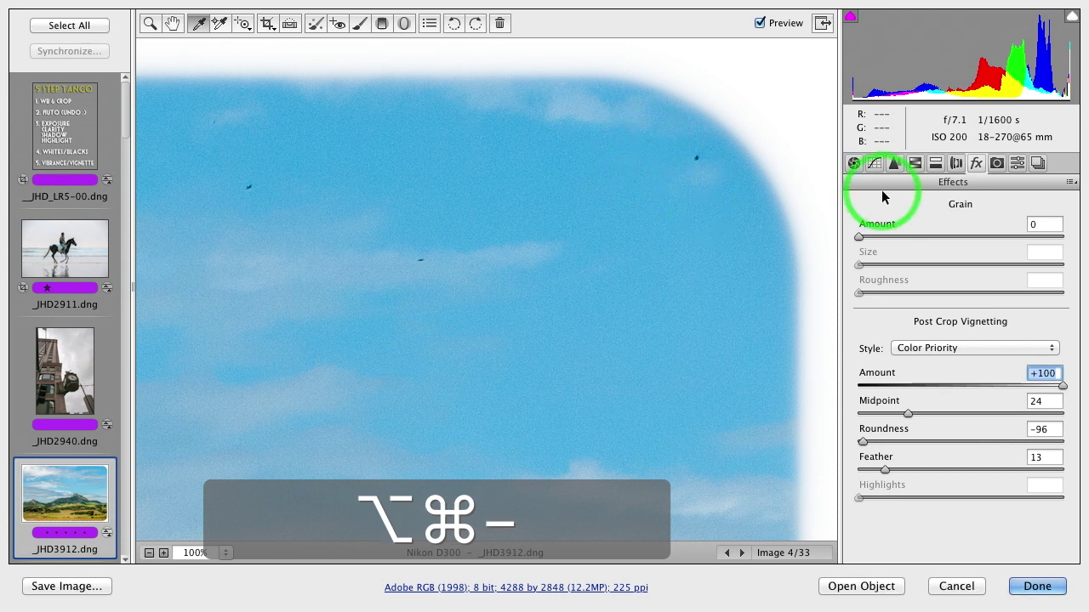
{"action": "key", "text": "super+0"}
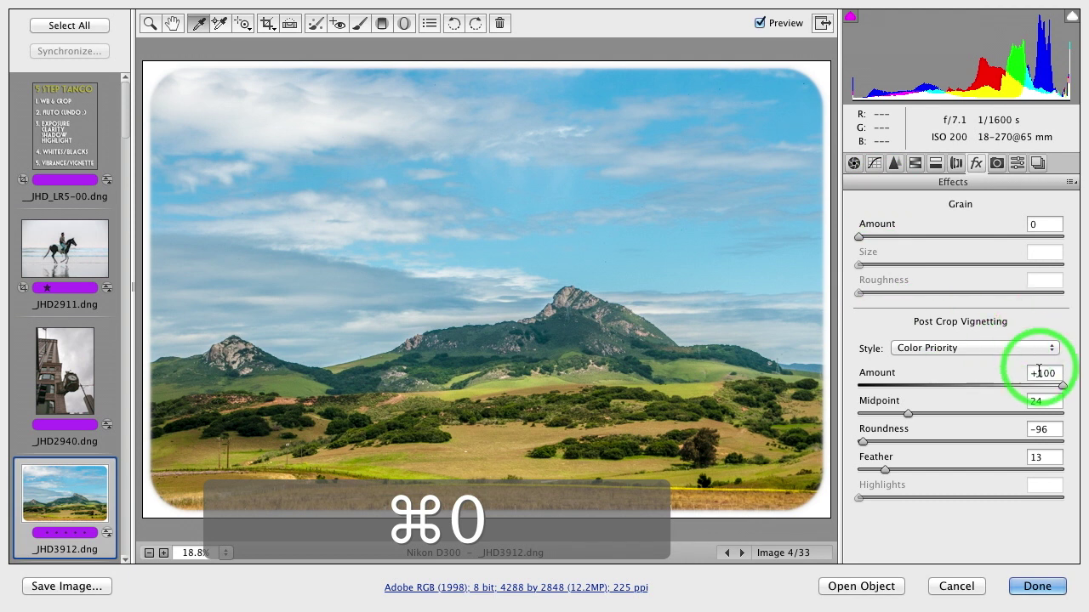
- Set the vignette Amount to -100 and Midpoint to 50
{"action": "left_click_drag", "start_coordinate": [1061, 386], "coordinate": [839, 394]}
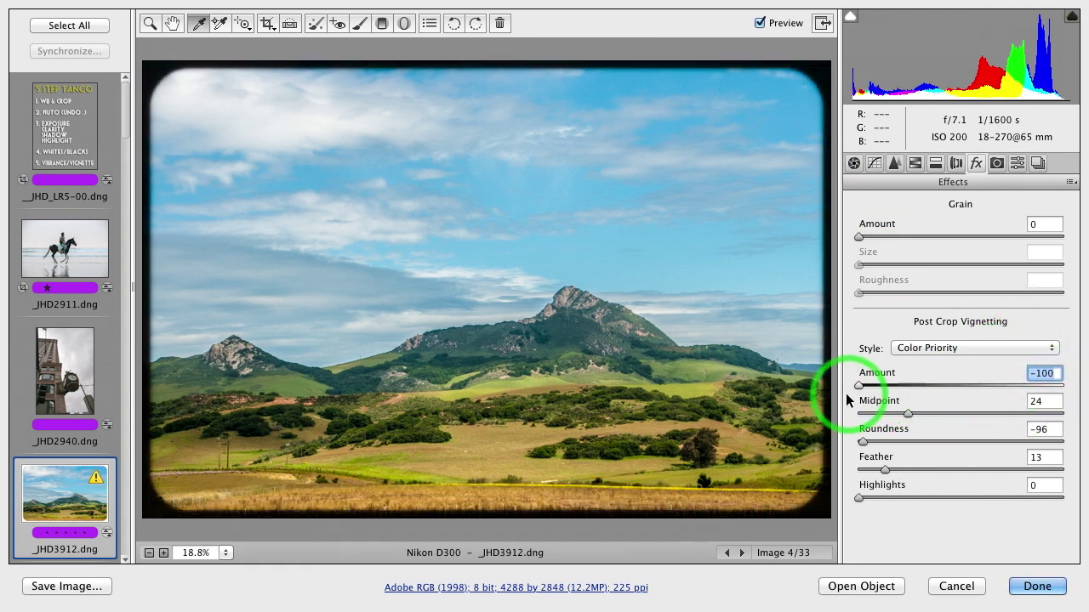
{"action": "left_click_drag", "start_coordinate": [885, 469], "coordinate": [900, 470]}
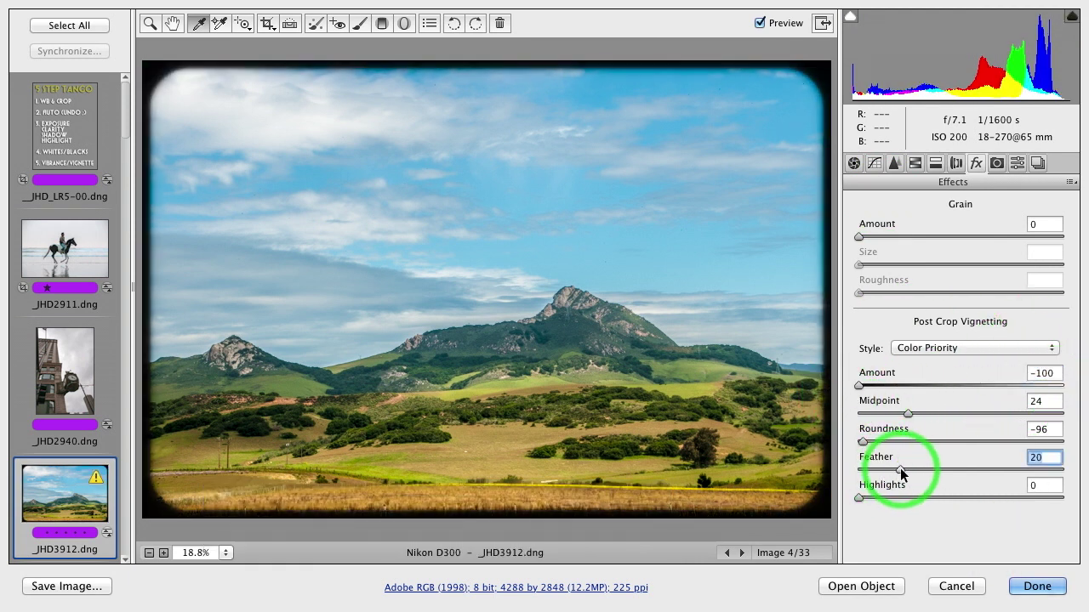
{"action": "left_click", "coordinate": [908, 413]}
{"action": "type", "text": "50"}
{"action": "key", "text": "Return"}
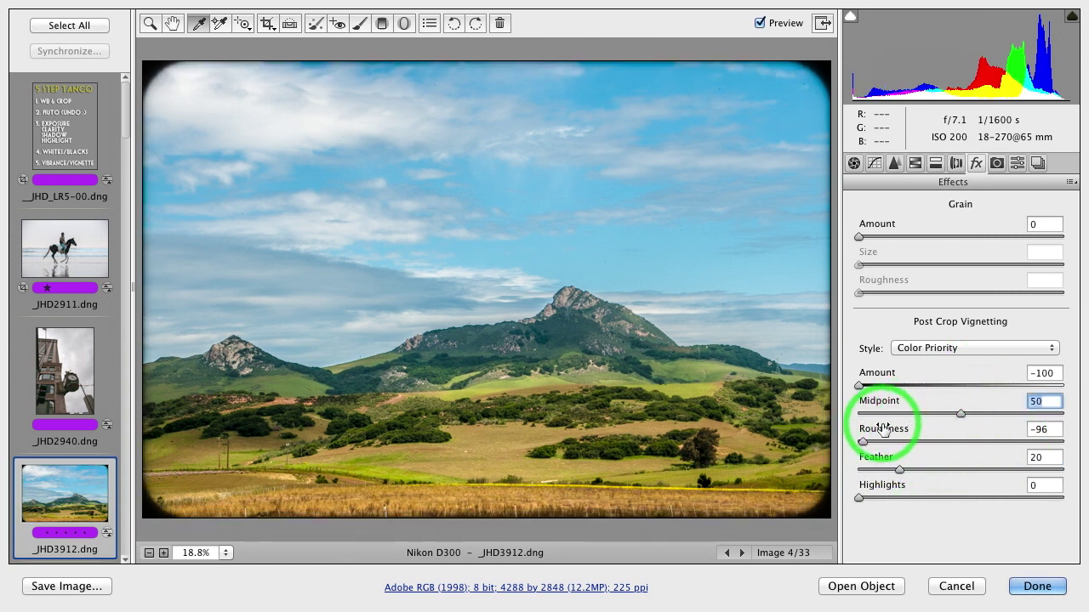
- Reset Roundness to 0 and Feather to its default 50, then reset the Amount
{"action": "double_click", "coordinate": [859, 441]}
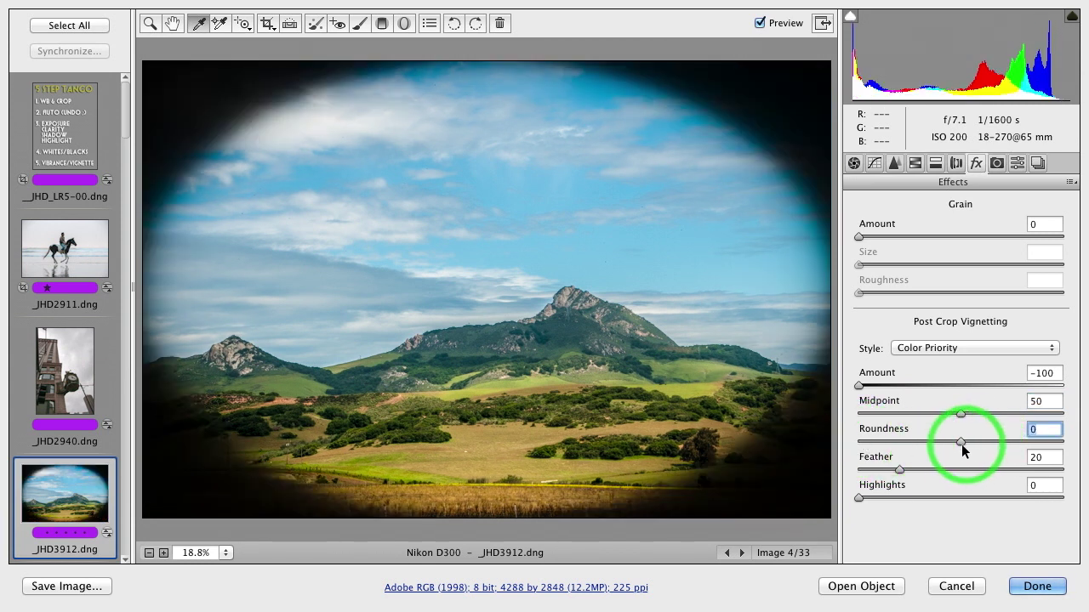
{"action": "double_click", "coordinate": [900, 470]}
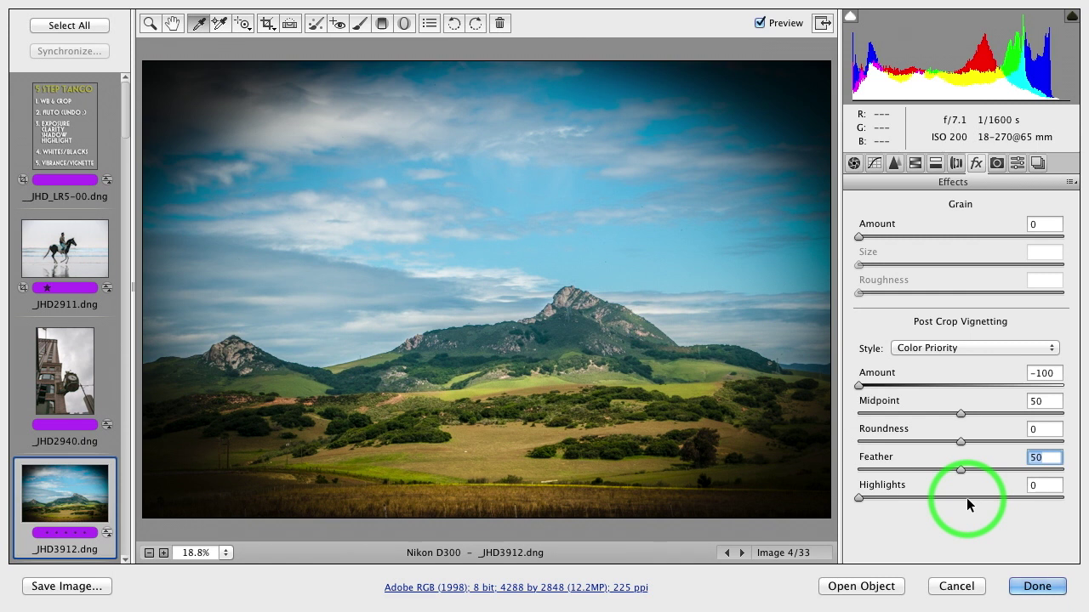
{"action": "double_click", "coordinate": [857, 386]}
- Reset the Amount, settle the vignette at -26 and raise Feather to 86
{"action": "left_click", "coordinate": [857, 385]}
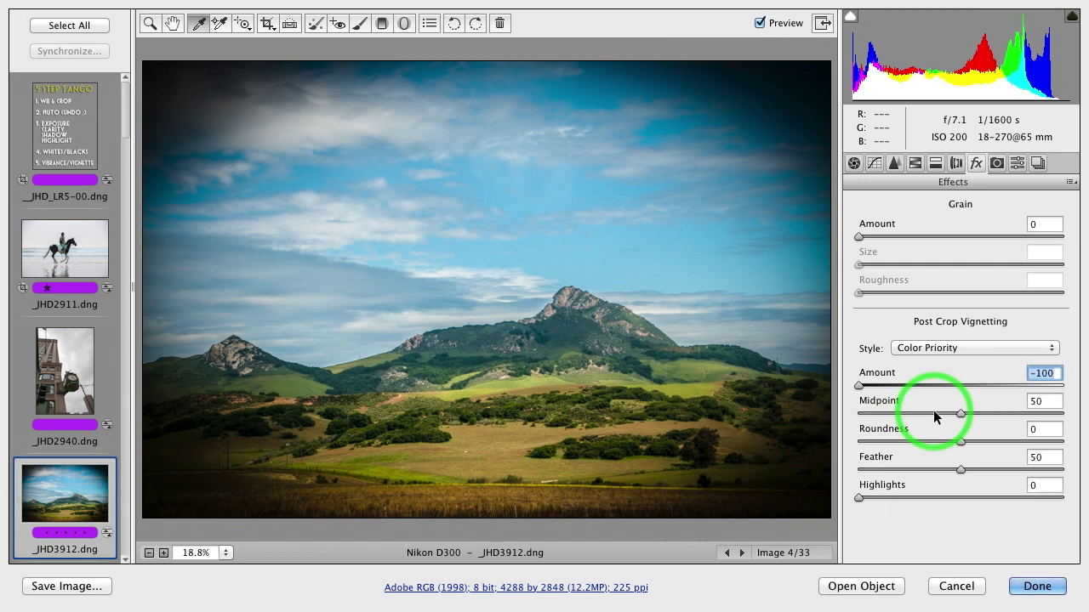
{"action": "double_click", "coordinate": [858, 384]}
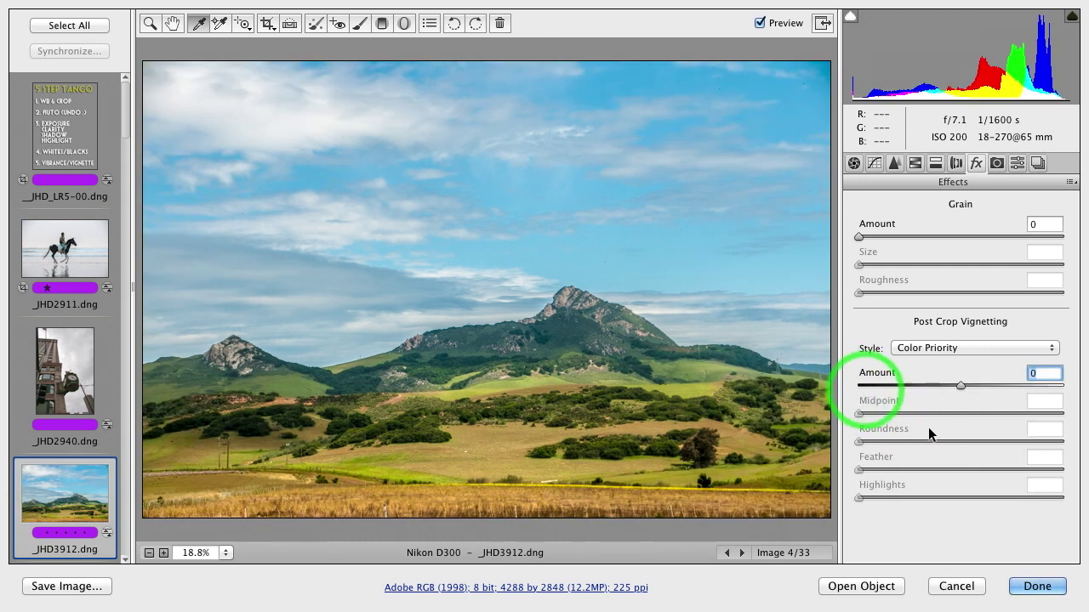
{"action": "left_click_drag", "start_coordinate": [960, 385], "coordinate": [900, 388]}
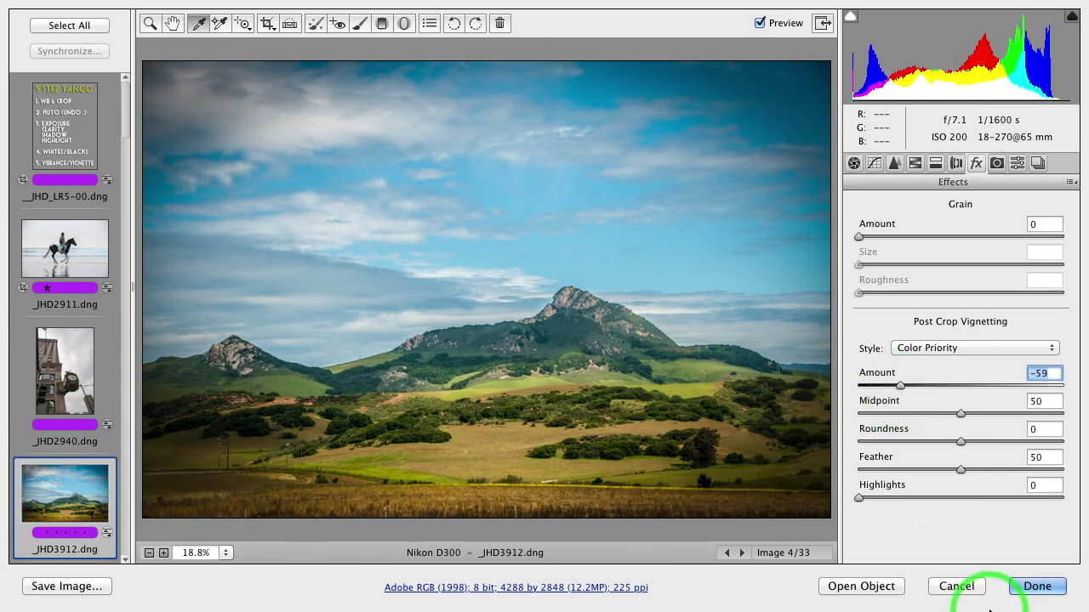
{"action": "left_click_drag", "start_coordinate": [904, 384], "coordinate": [933, 390]}
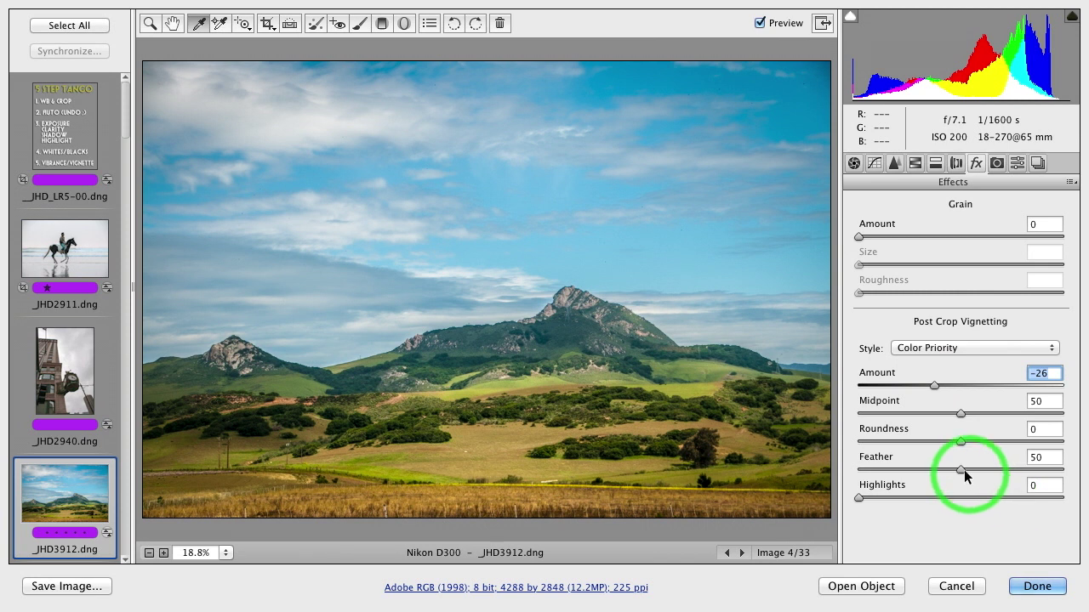
{"action": "left_click_drag", "start_coordinate": [960, 469], "coordinate": [1021, 464]}
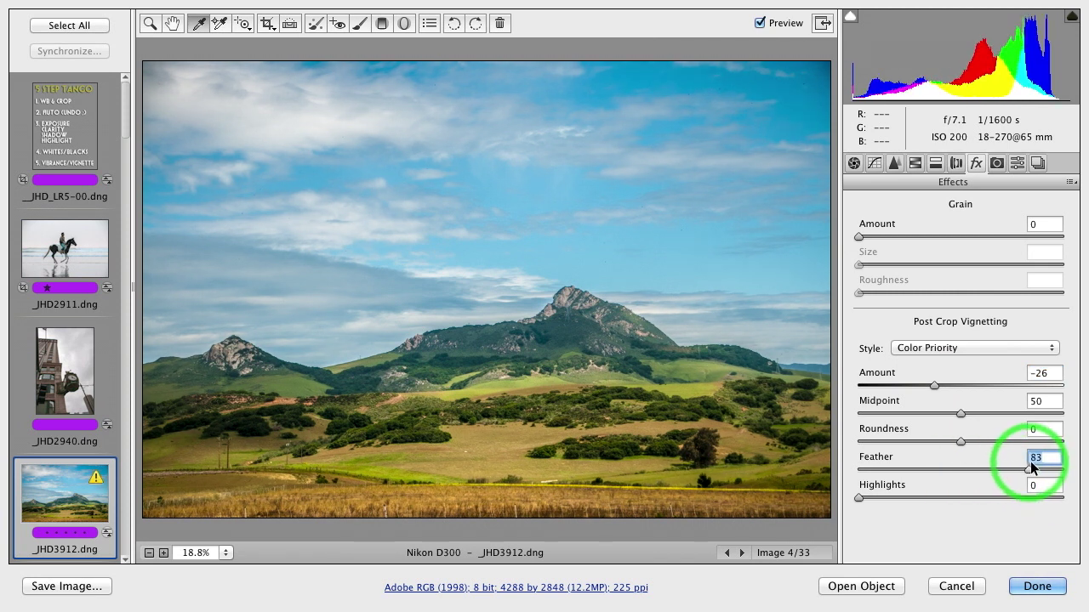
{"action": "key", "text": "Up"}
{"action": "key", "text": "Up"}
{"action": "key", "text": "Up"}
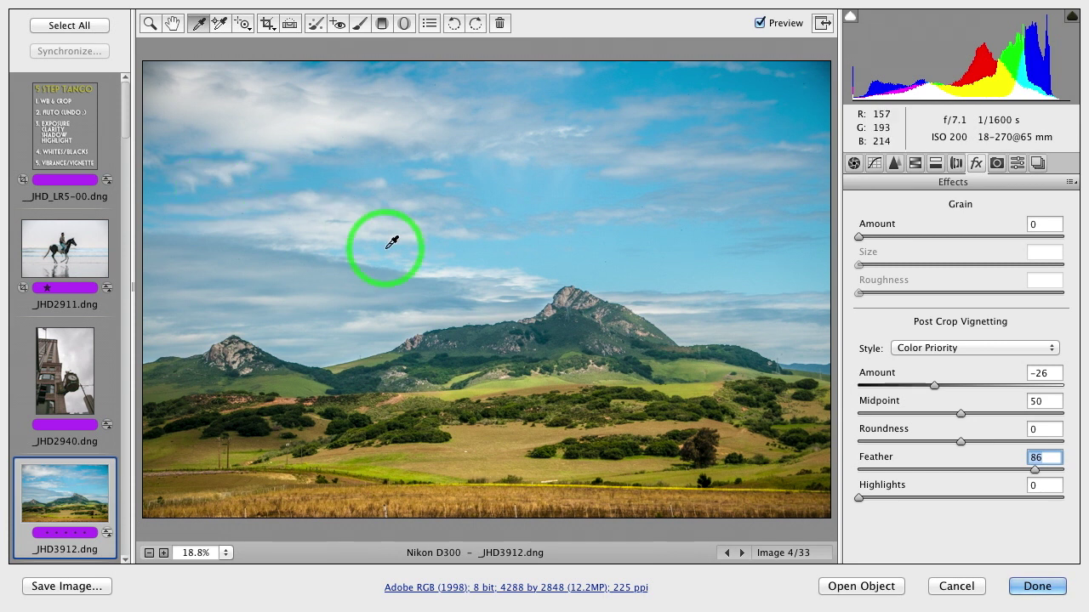
- Set vignette Highlights to 100 and settle the Amount at -35
{"action": "left_click_drag", "start_coordinate": [859, 498], "coordinate": [1025, 459]}
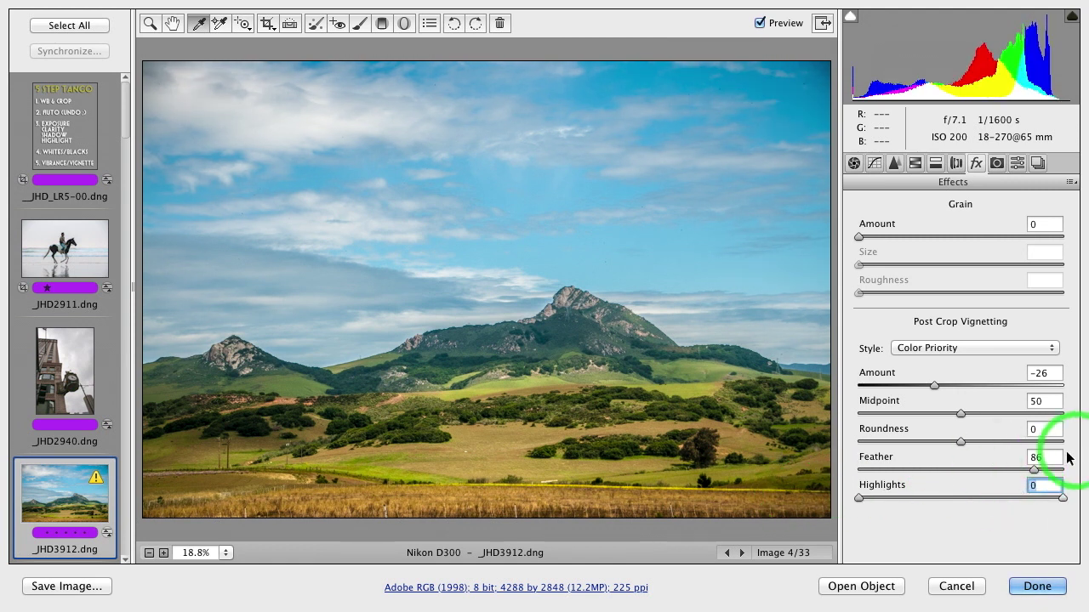
{"action": "left_click_drag", "start_coordinate": [1046, 498], "coordinate": [1081, 500]}
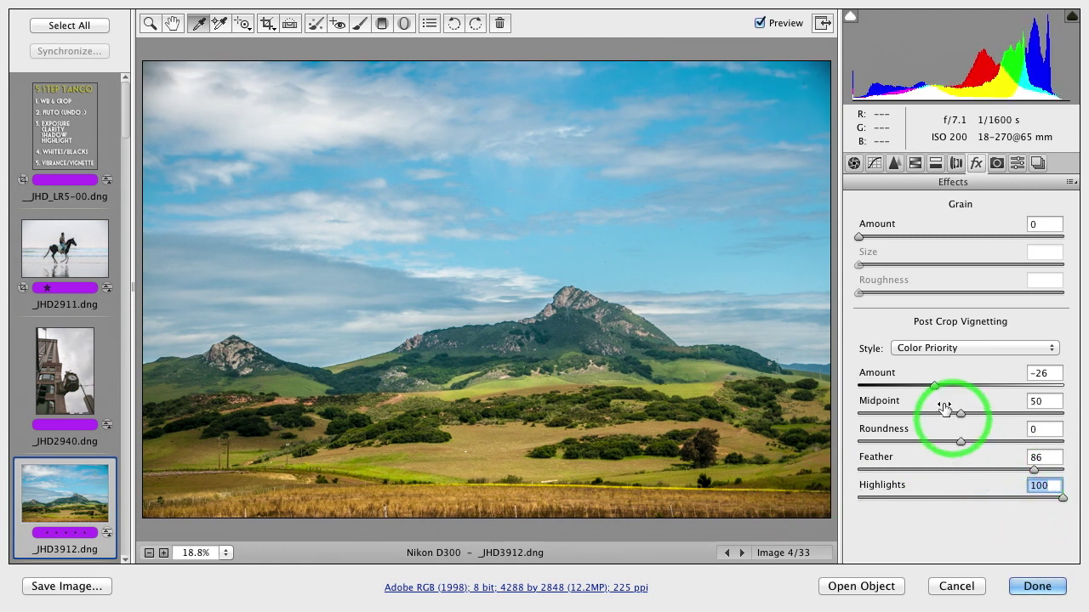
{"action": "left_click_drag", "start_coordinate": [933, 386], "coordinate": [848, 393]}
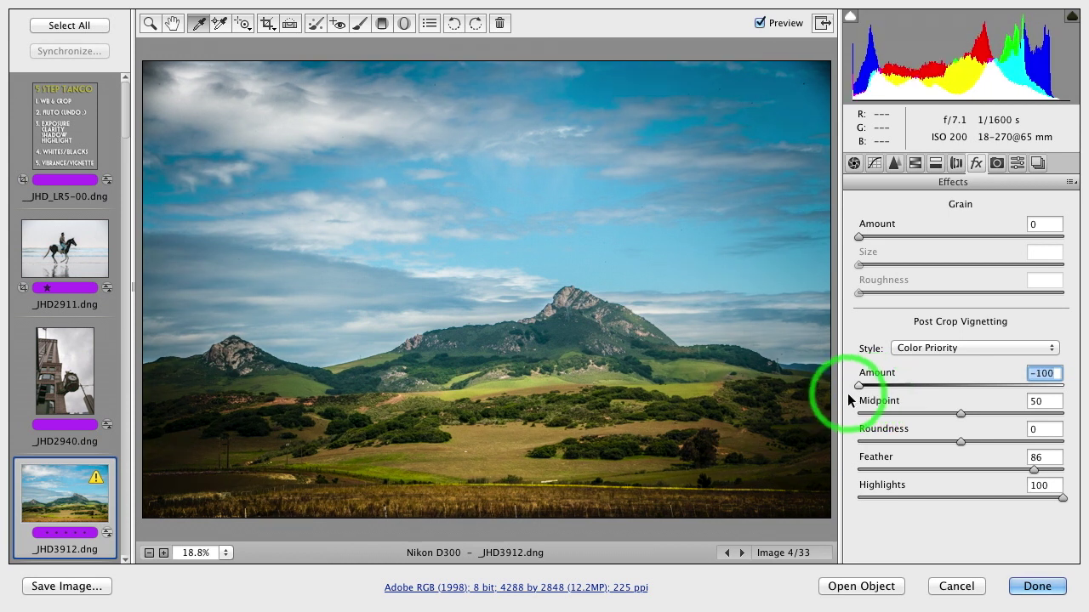
{"action": "left_click_drag", "start_coordinate": [1062, 499], "coordinate": [1087, 498]}
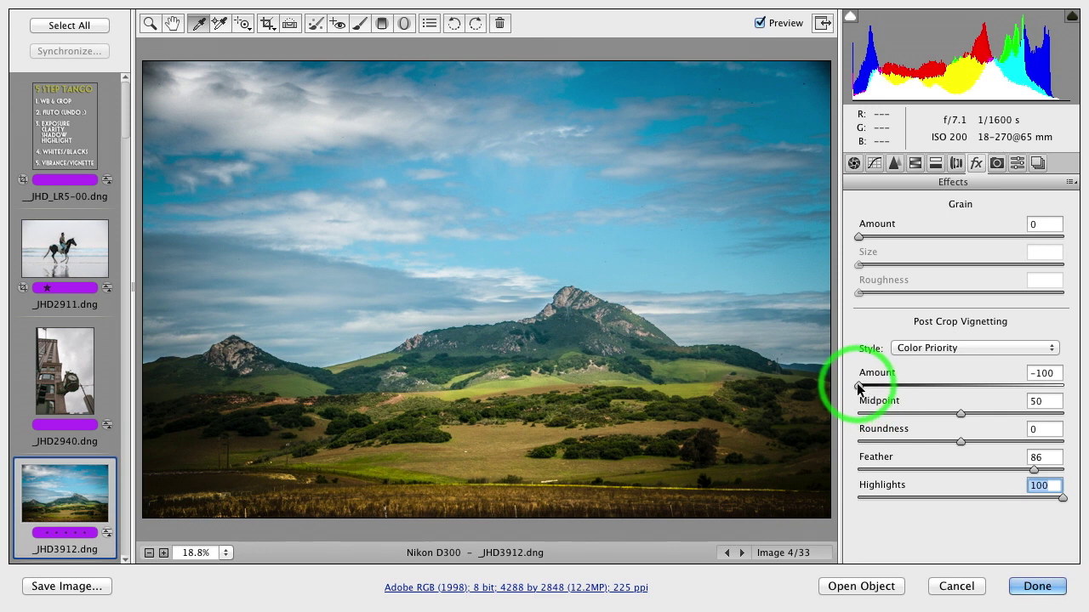
{"action": "left_click_drag", "start_coordinate": [858, 385], "coordinate": [924, 389]}
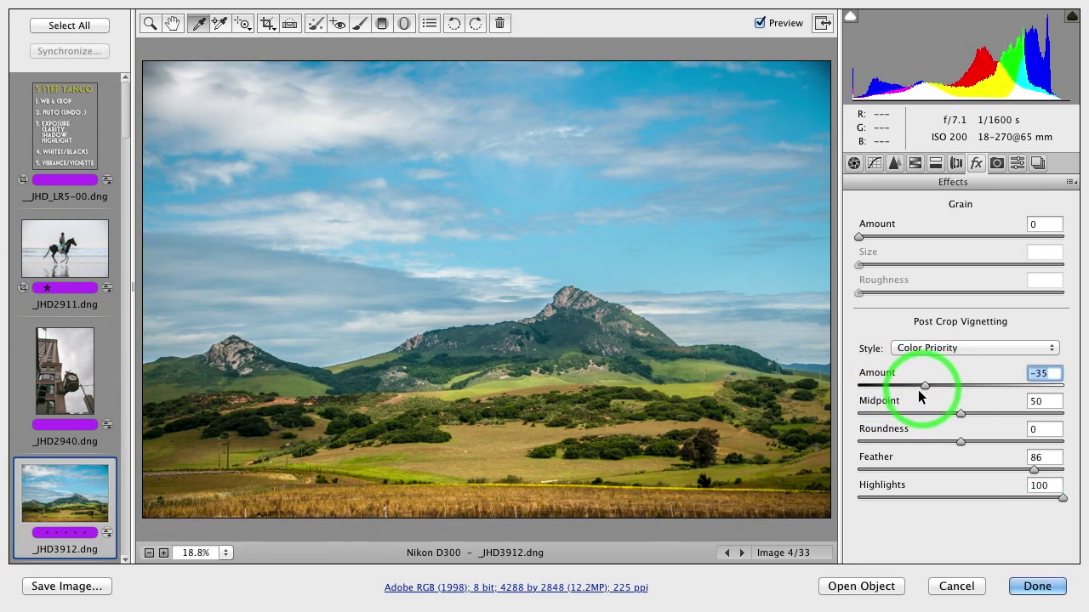
- Compare the vignetted photo against the original by toggling the preview off and on
{"action": "left_click", "coordinate": [760, 23]}
{"action": "left_click", "coordinate": [760, 23]}
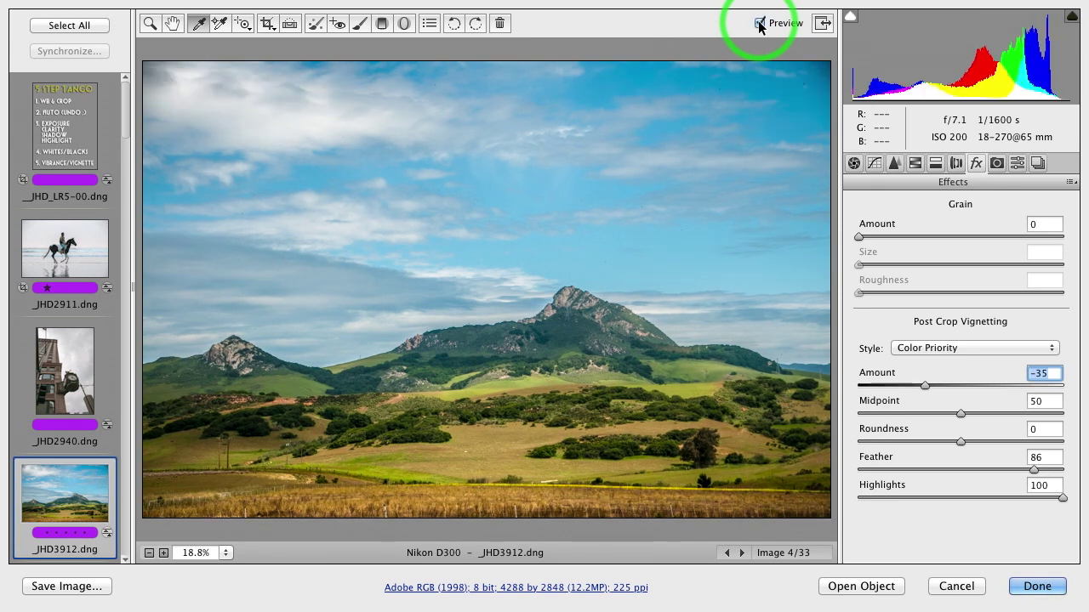
{"action": "left_click", "coordinate": [759, 24]}
{"action": "left_click", "coordinate": [760, 24]}
{"action": "left_click", "coordinate": [759, 24]}
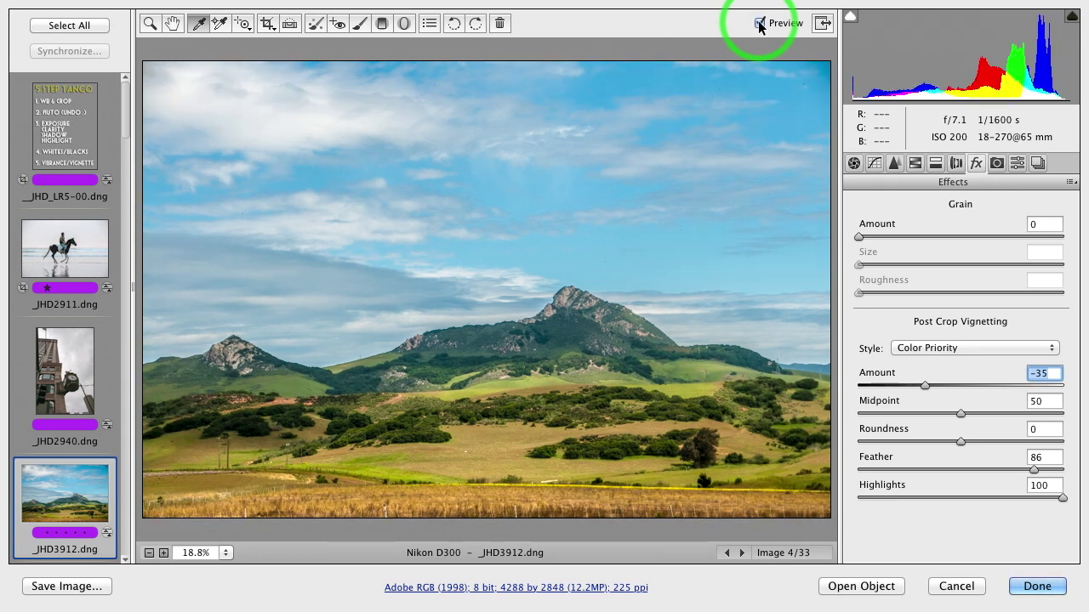
{"action": "left_click", "coordinate": [760, 24]}
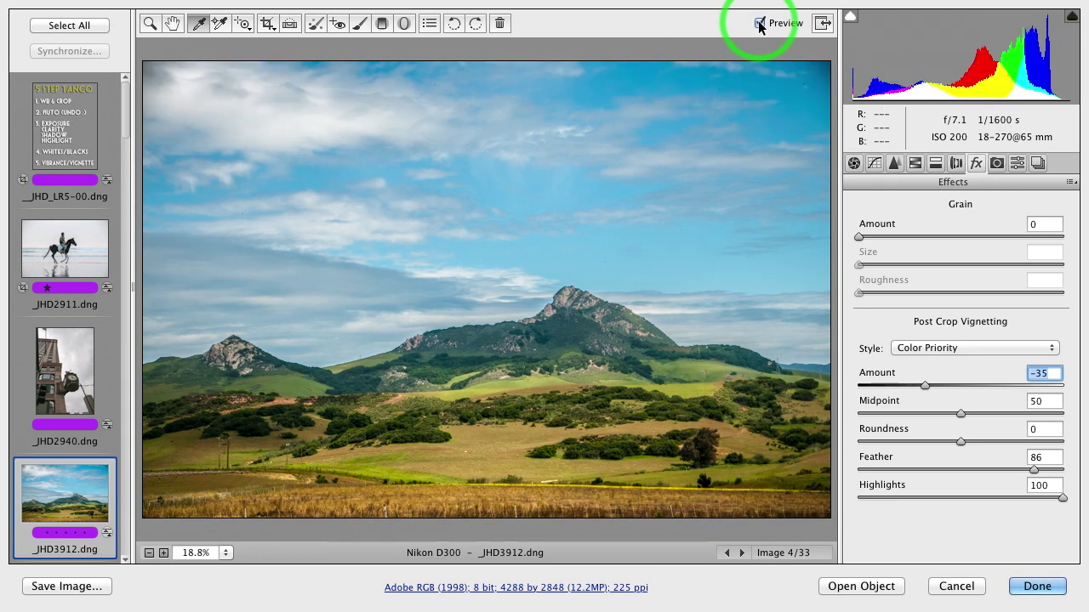